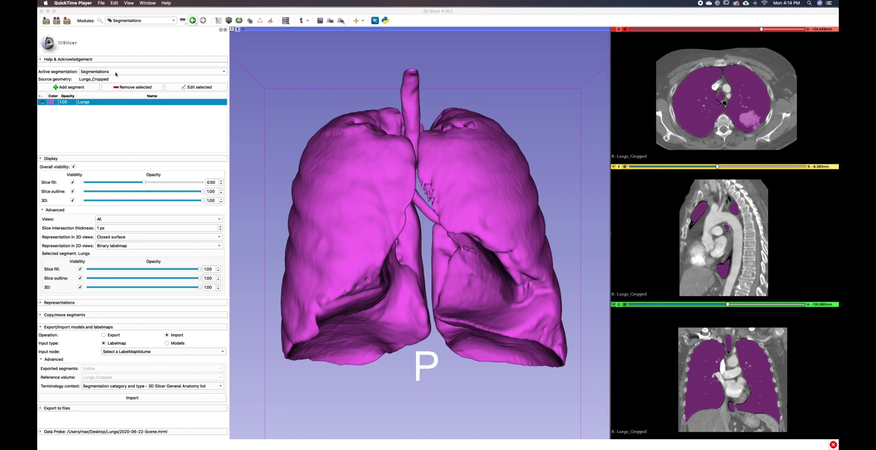
Rename the active segmentation node from 'Segmentations' to 'Lungs'
left_click(115, 73)
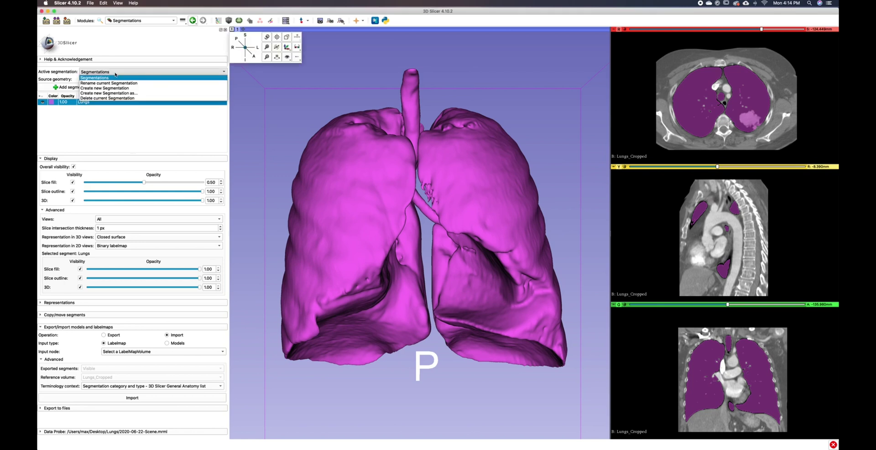
left_click(109, 83)
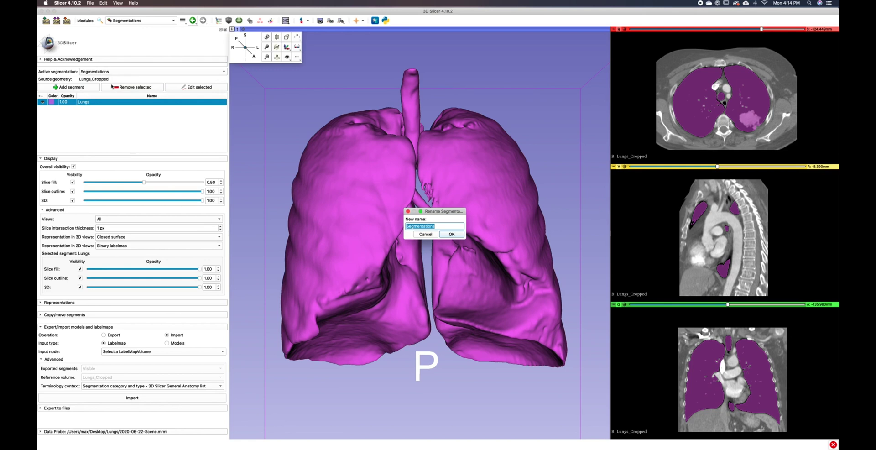
type("Lungs")
key("Return")
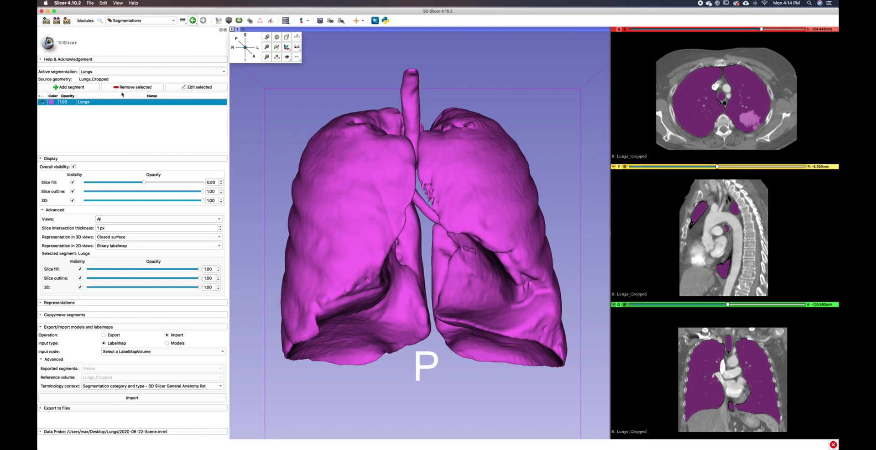
Export the Lungs segmentation with output type Models, creating Lungs-models_1
left_click(104, 336)
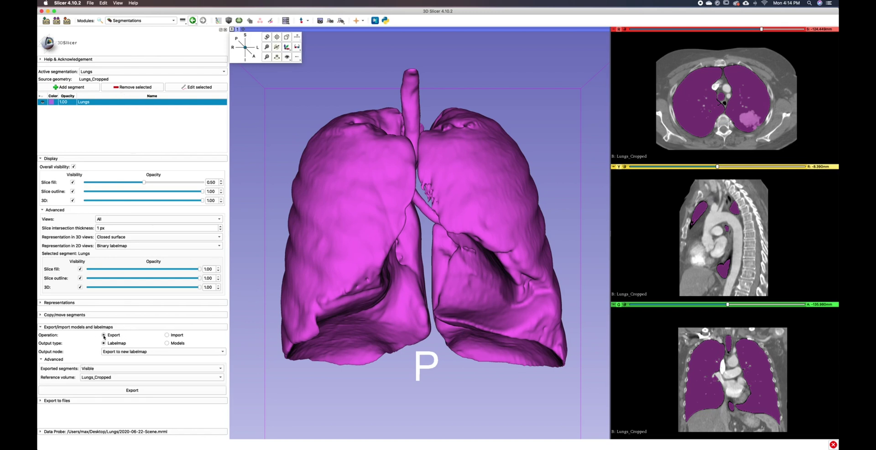
left_click(167, 344)
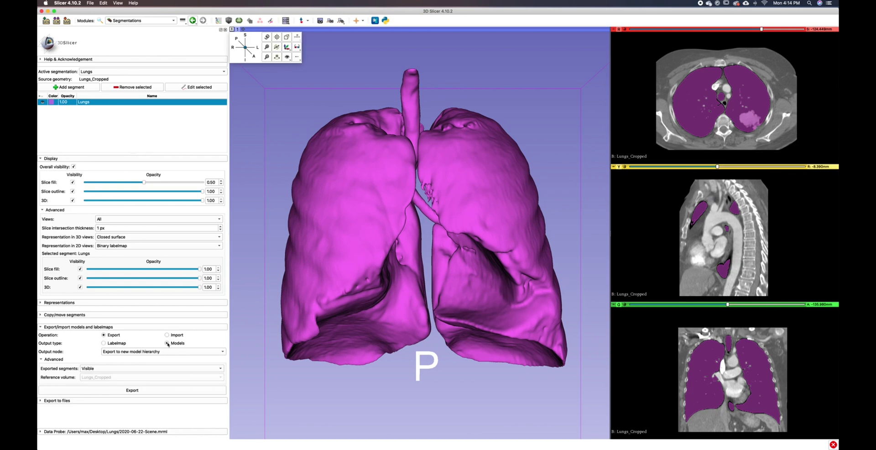
left_click(151, 391)
In the Models module, expand Lungs-models_1 to reveal the Lungs model
left_click(147, 21)
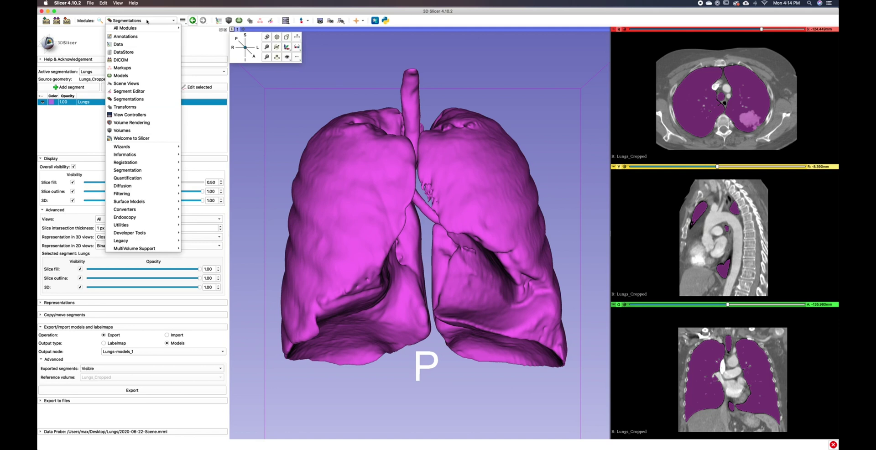
left_click(126, 77)
left_click(72, 85)
left_click(211, 73)
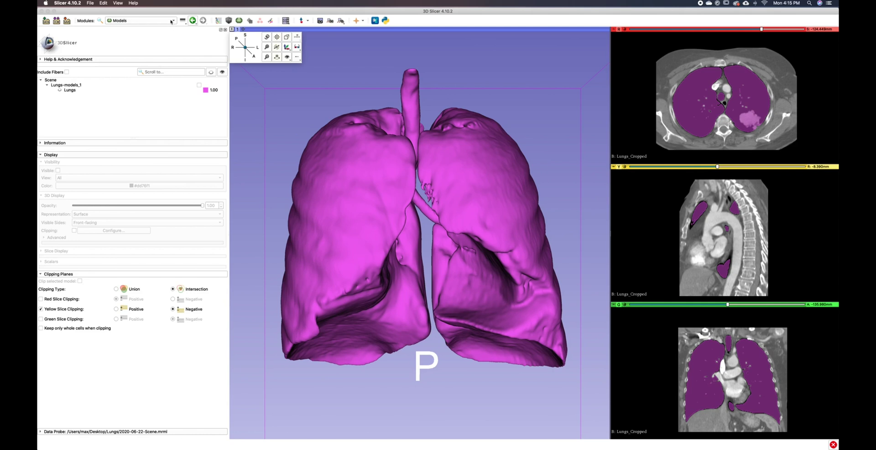
Hide the Lungs segment in the Segmentations module
left_click(172, 21)
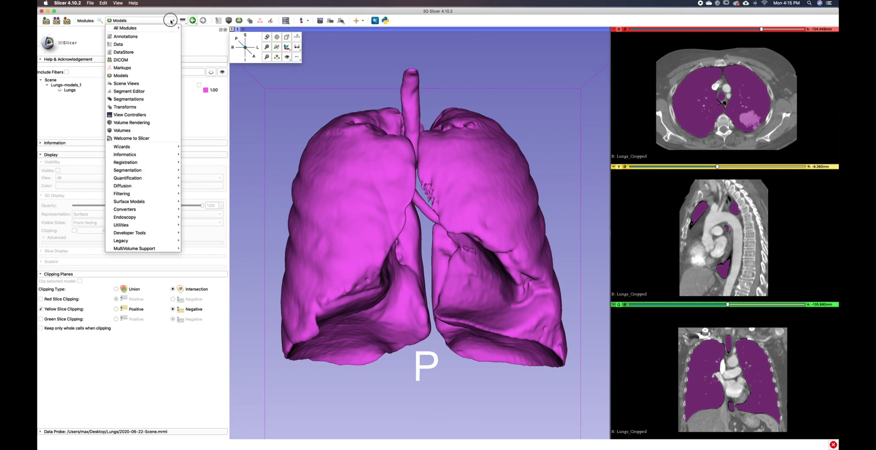
left_click(142, 100)
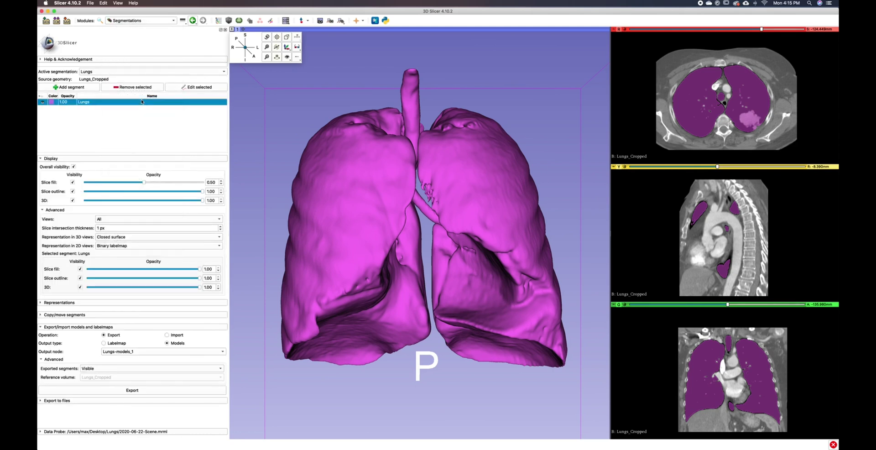
left_click(42, 102)
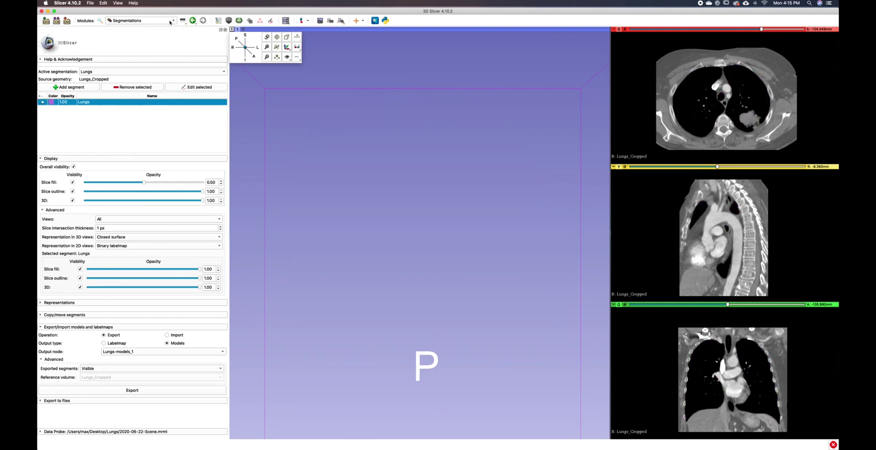
Back in Models, make the Lungs model visible in the 3D view
left_click(170, 21)
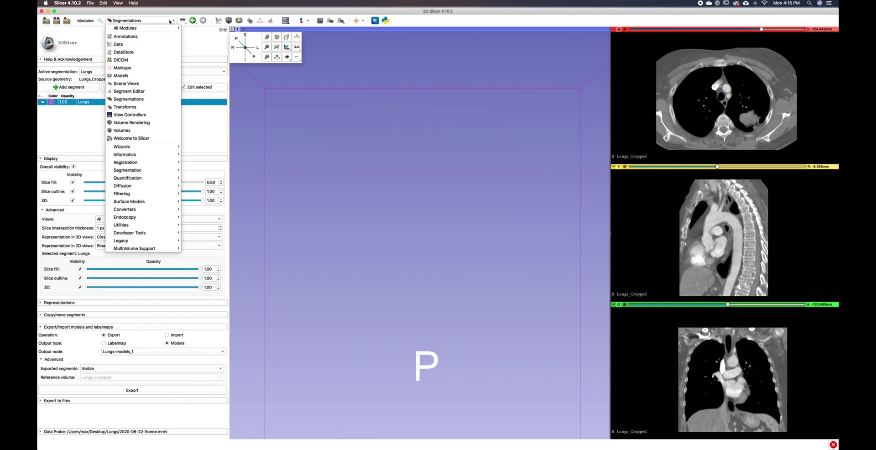
left_click(147, 79)
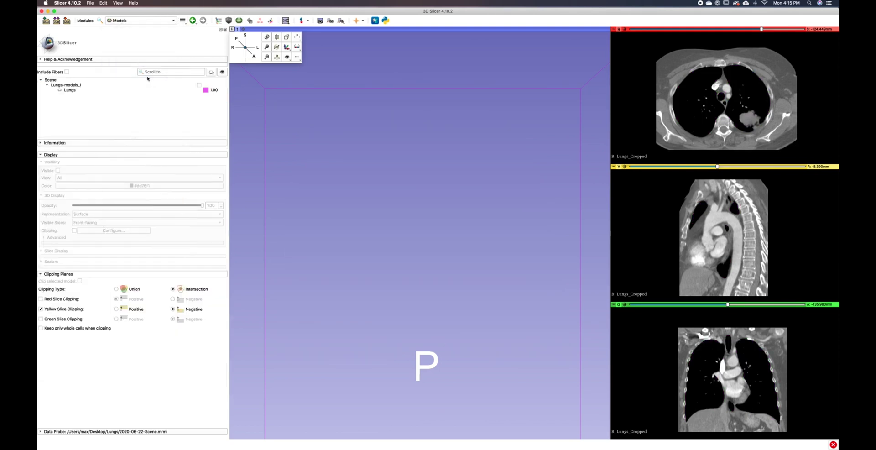
left_click(210, 73)
left_click(211, 72)
left_click(222, 72)
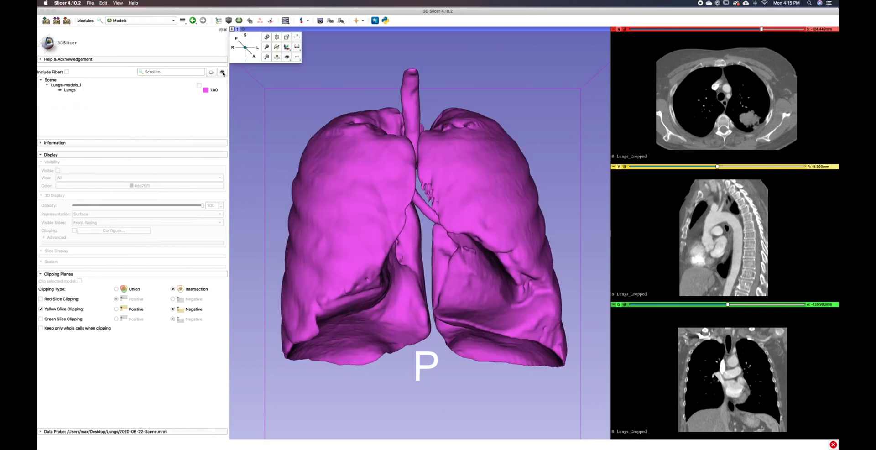
Select the Lungs model and check its display settings and visibility toggle
left_click(70, 91)
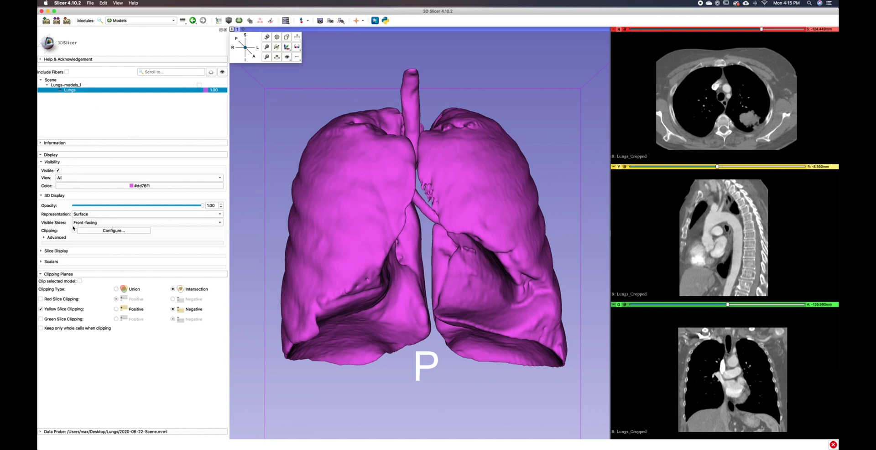
left_click(40, 155)
left_click(40, 154)
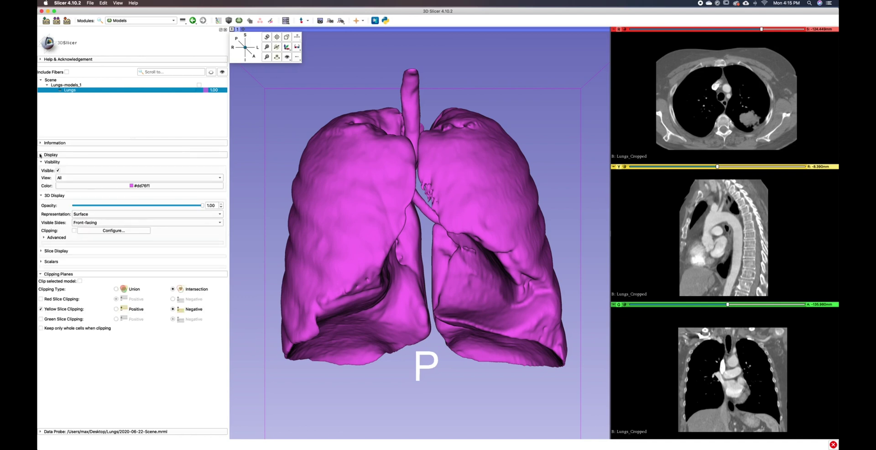
left_click(58, 171)
left_click(58, 171)
left_click(58, 171)
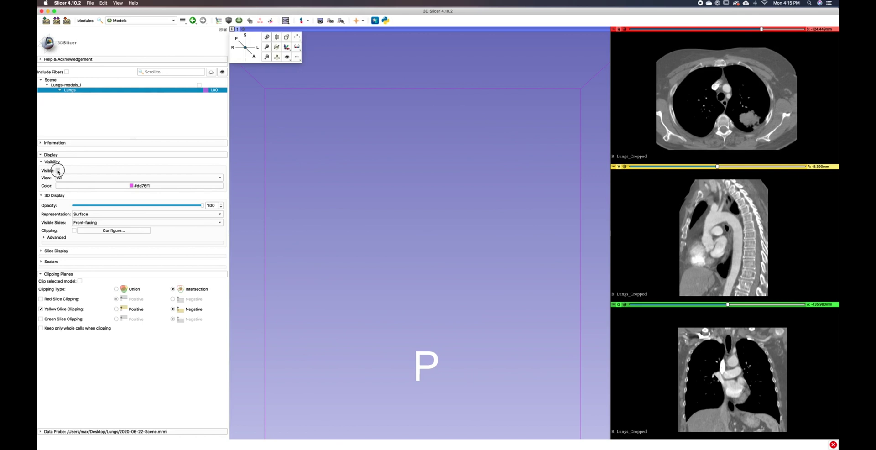
left_click(58, 171)
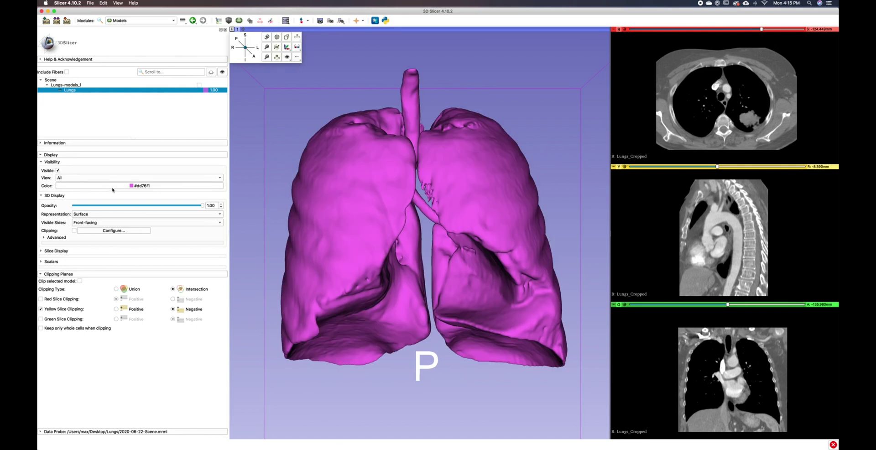
Change the Lungs model colour to light pink #f3abff
left_click(113, 186)
left_click(74, 368)
left_click(43, 392)
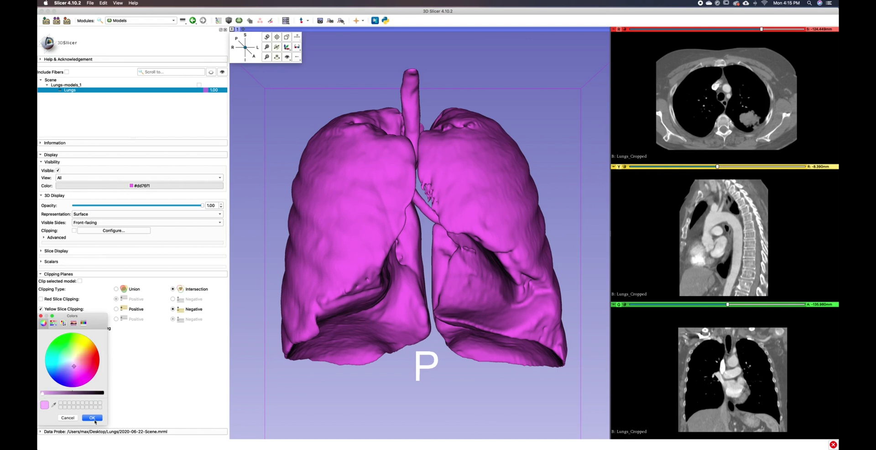
left_click(93, 418)
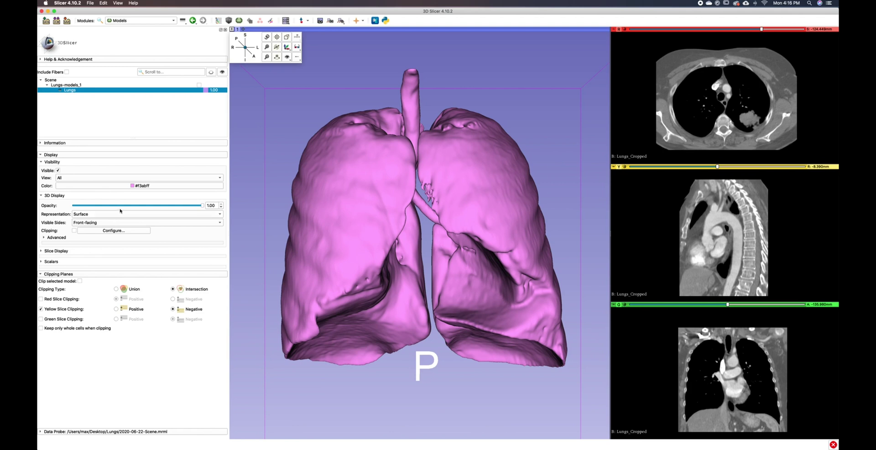
Preview 0.60 opacity, then wireframe, points and surface-with-edges, ending on Surface representation
left_click_drag(202, 205, 221, 204)
left_click(222, 205)
left_click(140, 216)
left_click(104, 217)
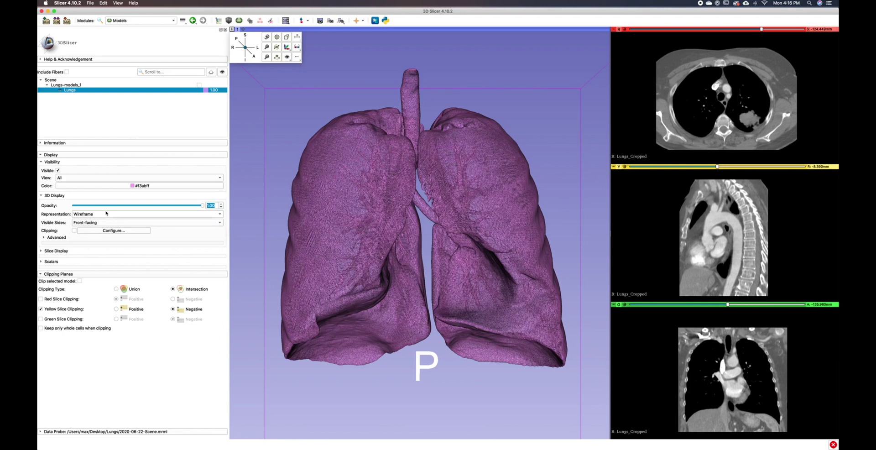
left_click(105, 215)
left_click(104, 214)
left_click(104, 215)
left_click(98, 234)
left_click(109, 216)
left_click(105, 227)
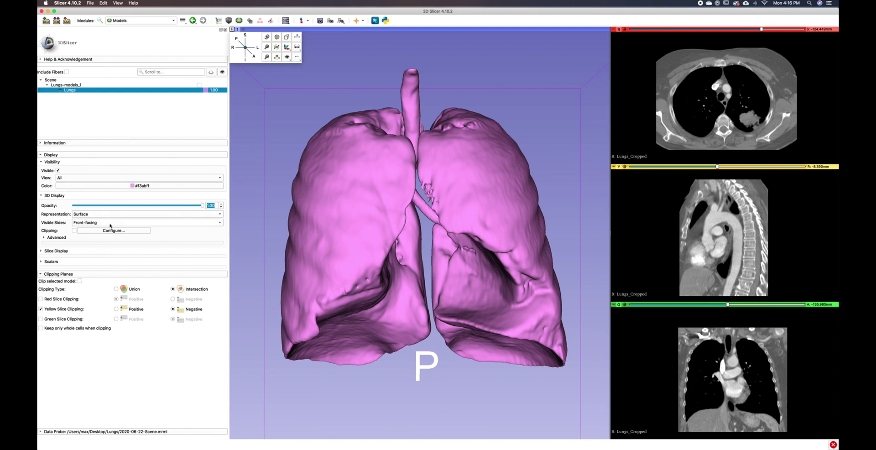
Show back-facing sides while rotating the model, then restore front-facing sides
left_click(110, 223)
left_click(97, 241)
mouse_move(338, 273)
left_mouse_down()
mouse_move(465, 279)
mouse_move(276, 290)
mouse_move(365, 286)
mouse_move(347, 285)
left_mouse_up()
left_click_drag(395, 244, 247, 223)
left_click(146, 222)
left_click(91, 230)
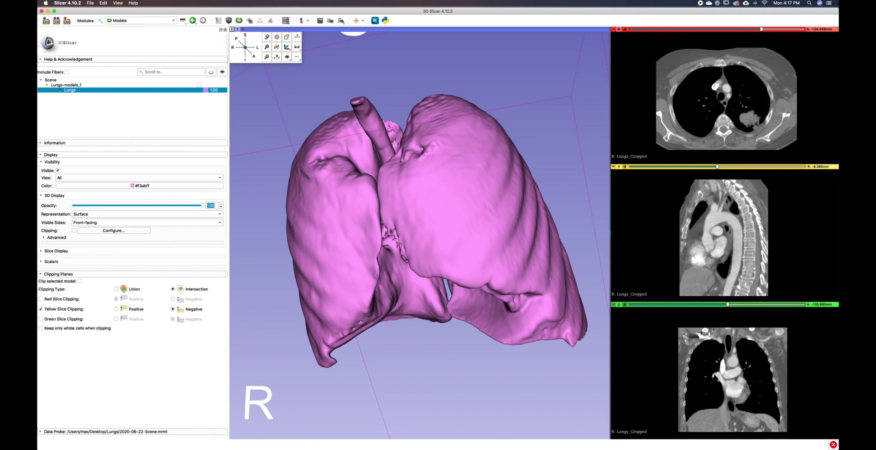
Enable slice clipping on the Lungs model with Yellow Slice Clipping kept on
left_click(74, 231)
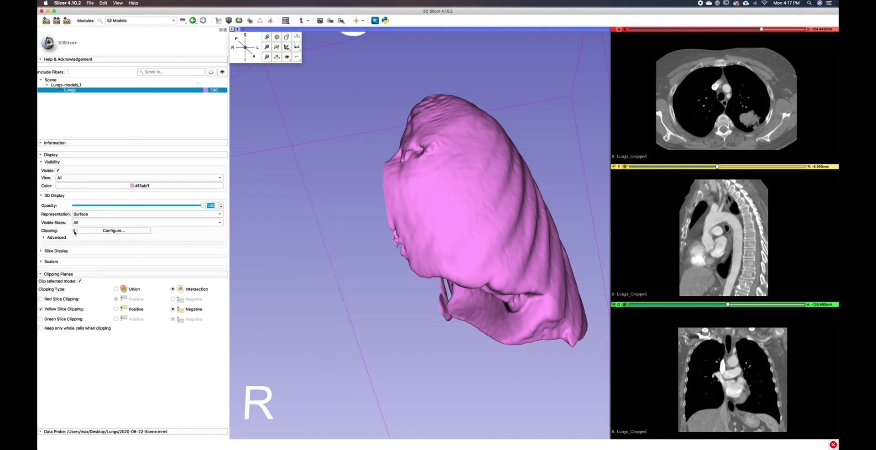
left_click_drag(400, 377, 456, 364)
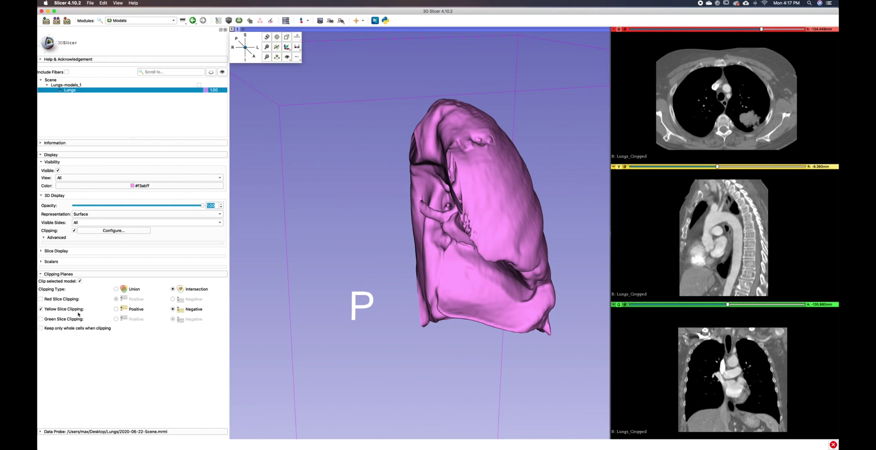
left_click(40, 310)
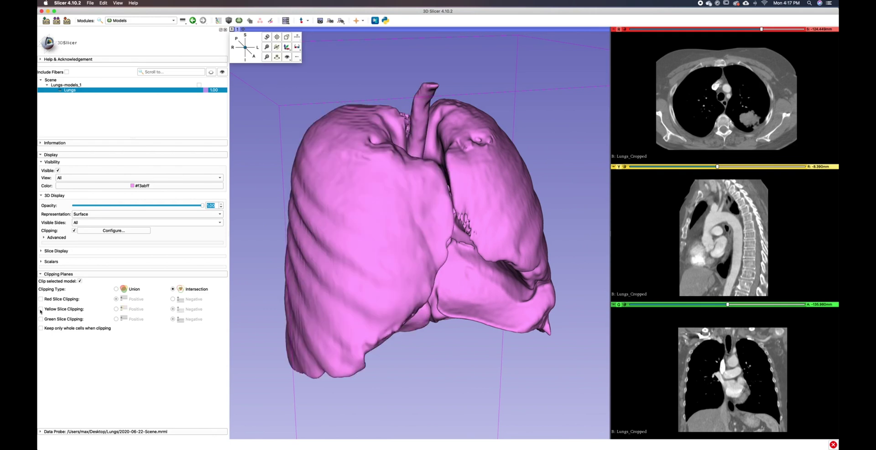
left_click(40, 310)
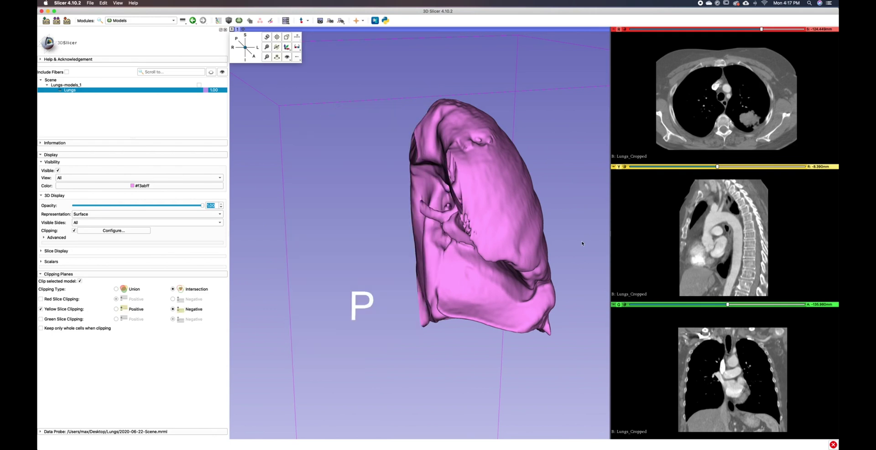
Move the yellow sagittal cut to -31.390 mm and reorient the 3D view
mouse_move(582, 243)
left_mouse_down()
mouse_move(608, 235)
mouse_move(581, 244)
left_mouse_up()
left_click(718, 167)
mouse_move(718, 167)
left_mouse_down()
mouse_move(707, 167)
mouse_move(720, 167)
left_mouse_up()
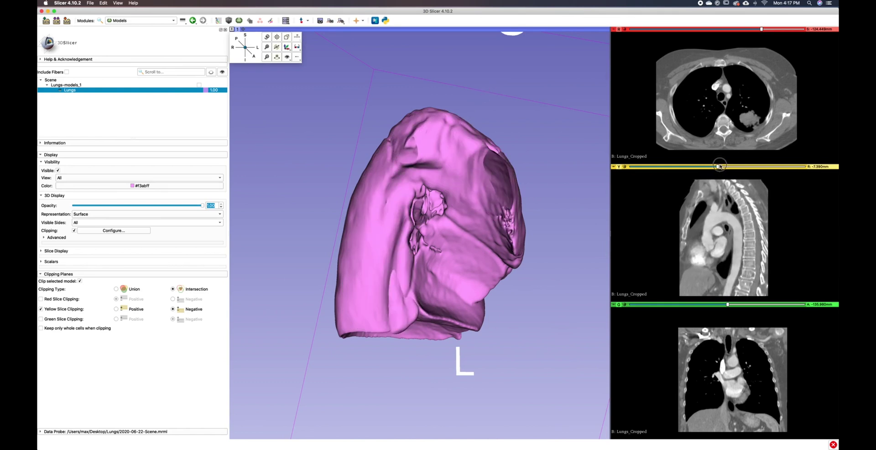
left_click(233, 47)
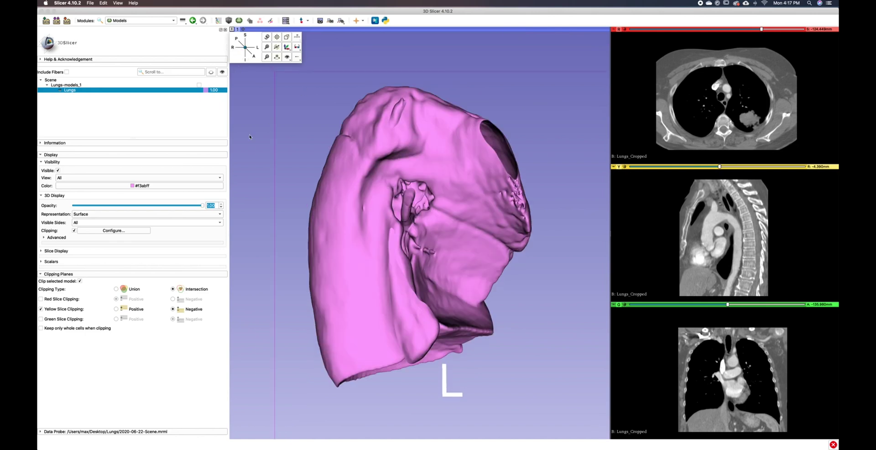
left_click(257, 48)
left_click(233, 48)
left_click(245, 37)
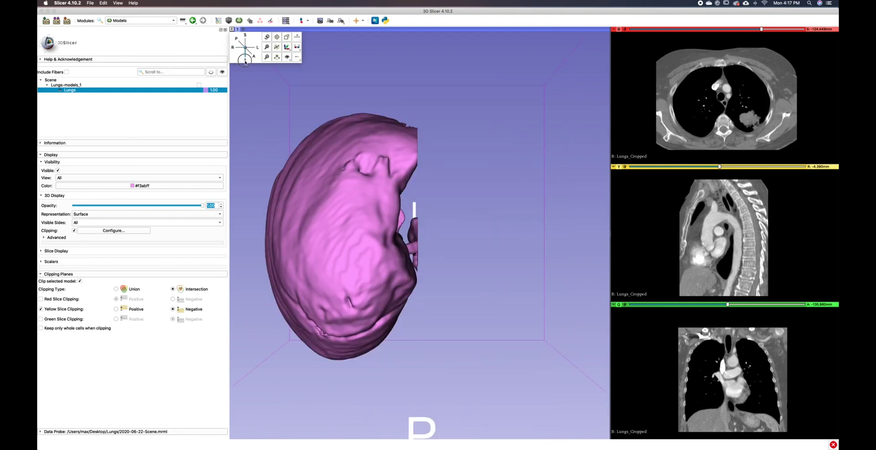
left_click(246, 60)
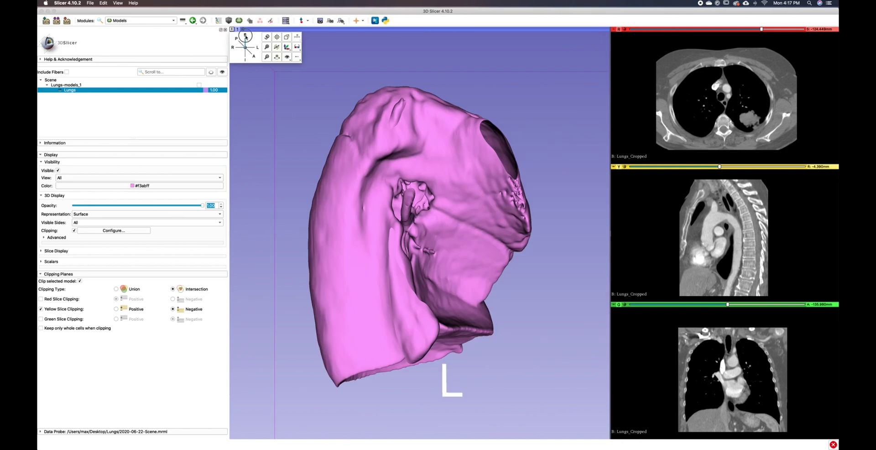
left_click(245, 37)
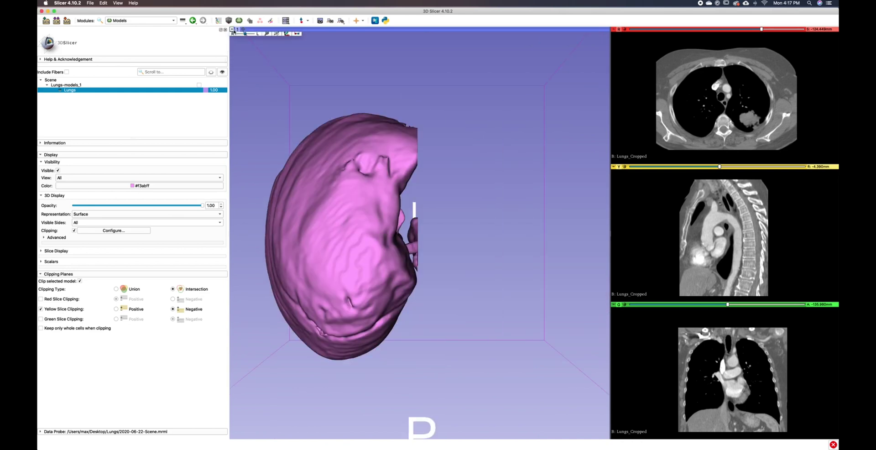
mouse_move(233, 30)
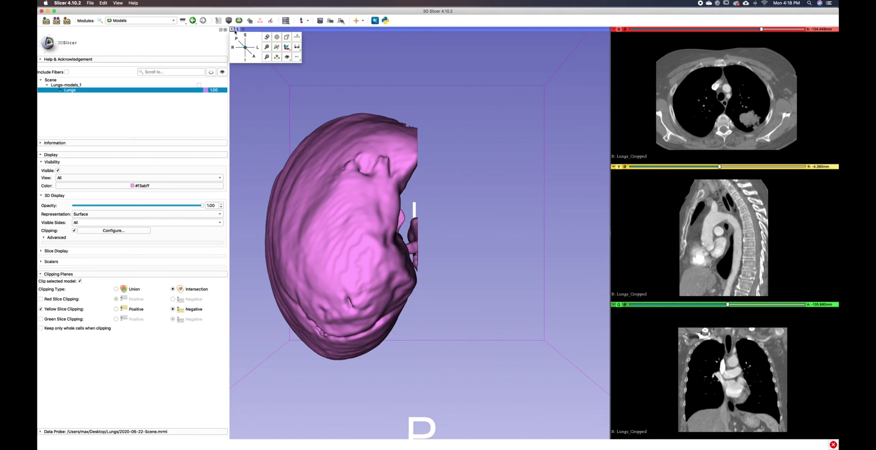
left_click(245, 53)
left_click(233, 49)
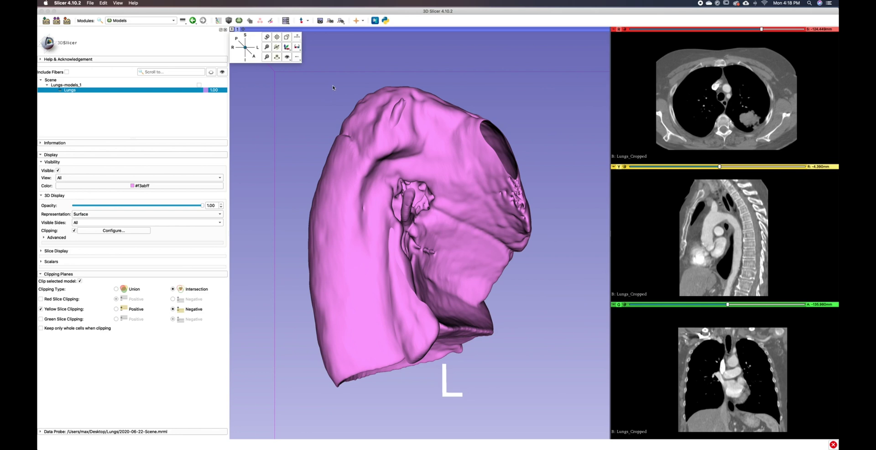
Capture the 3D view as screenshot 'L_Lung_Medial_View_3D', closing the blank leftover window
left_click(320, 21)
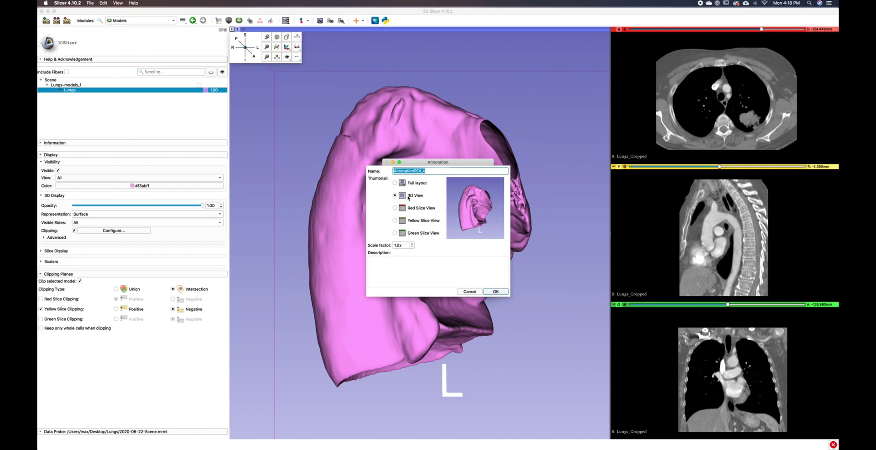
type("L_Lung_Medial_View_3D")
left_click(500, 294)
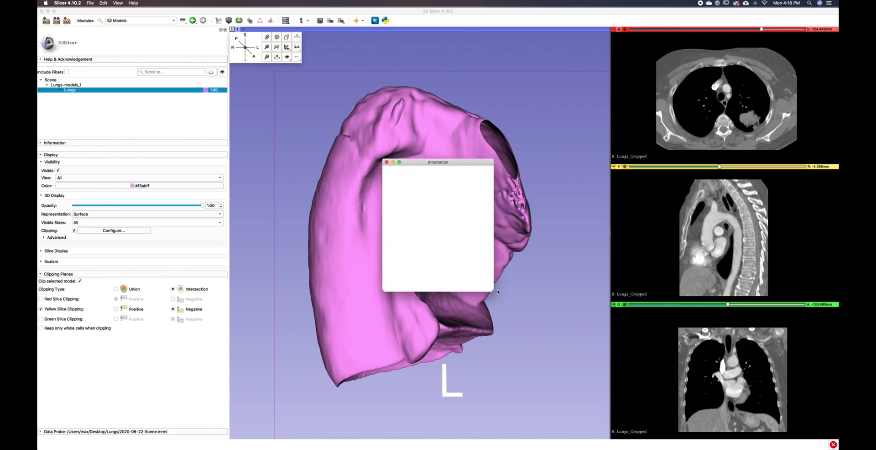
left_click(386, 163)
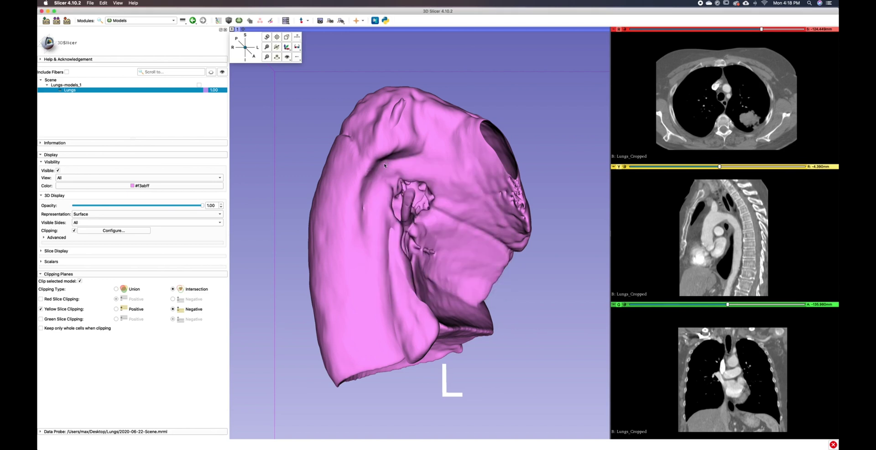
In the save list, select only the L_Lung_Medial_View_3D.png screenshot
left_click(68, 22)
left_click(345, 199)
scroll(374, 235, "down", 1)
left_click(344, 246)
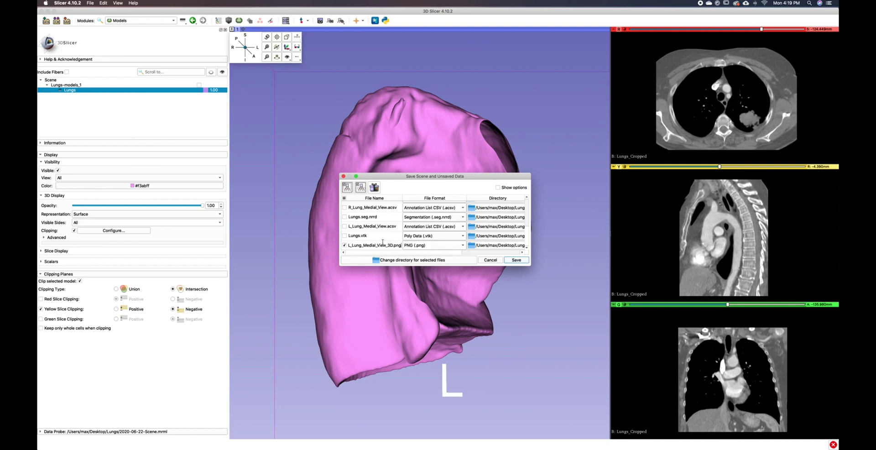
Set the Desktop folder as its destination and save the PNG
left_click(459, 262)
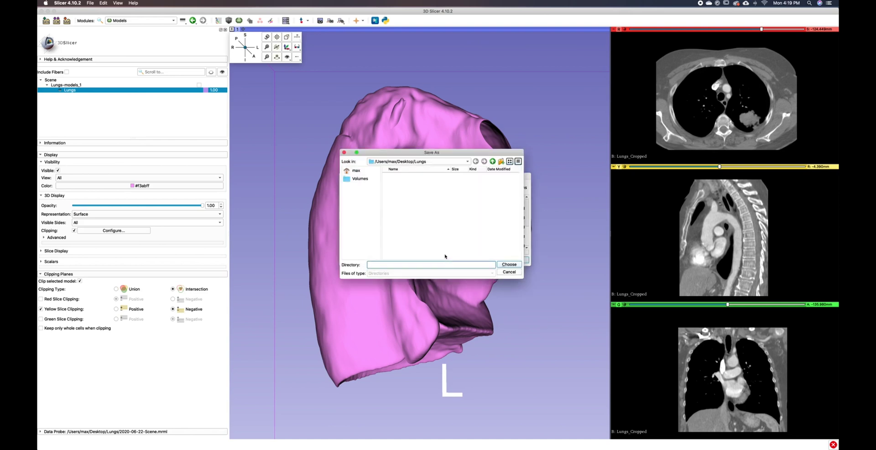
left_click(358, 171)
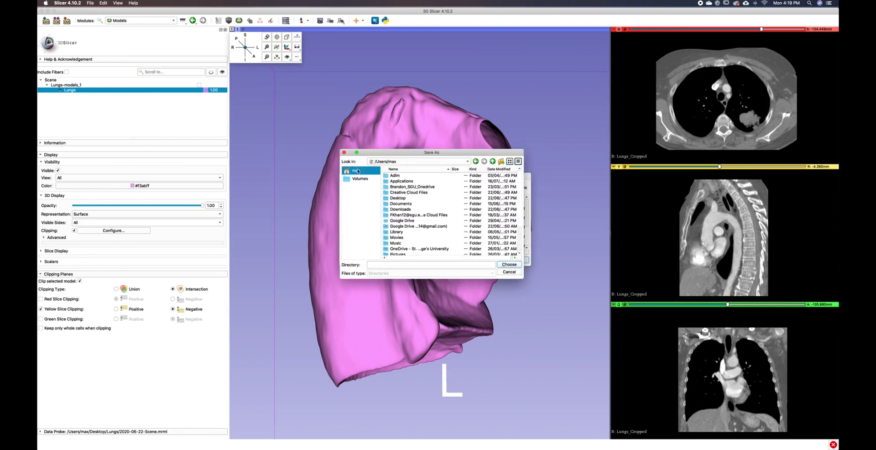
double_click(398, 198)
left_click(514, 264)
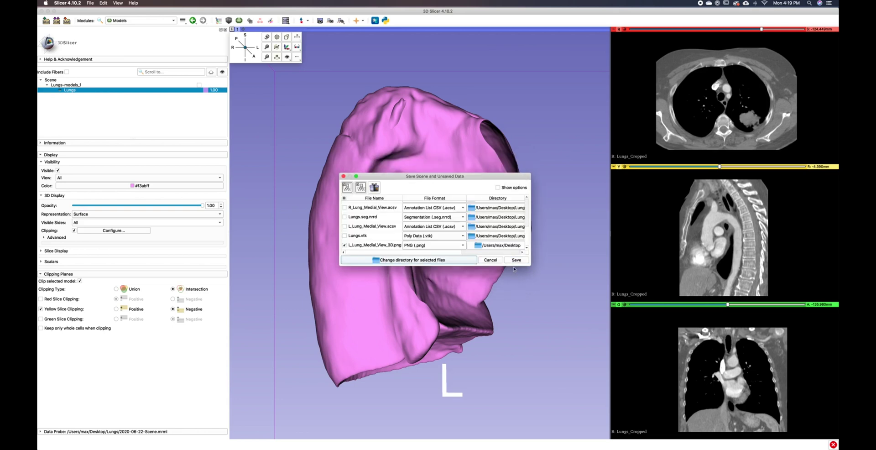
left_click(517, 263)
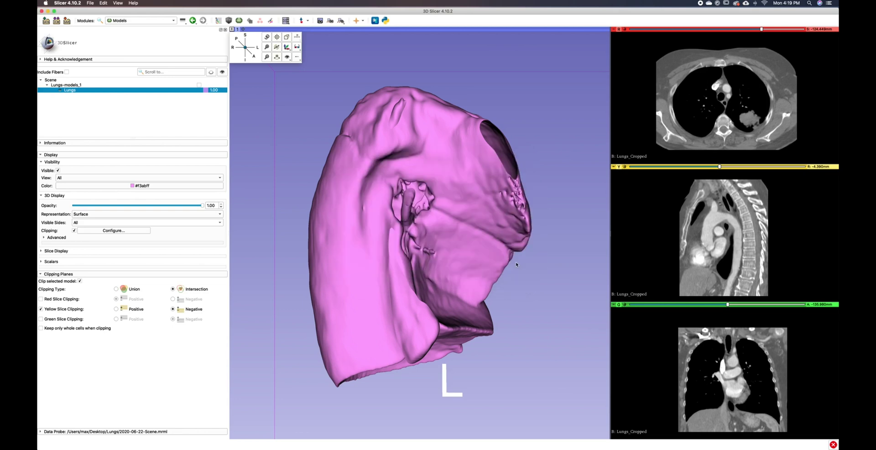